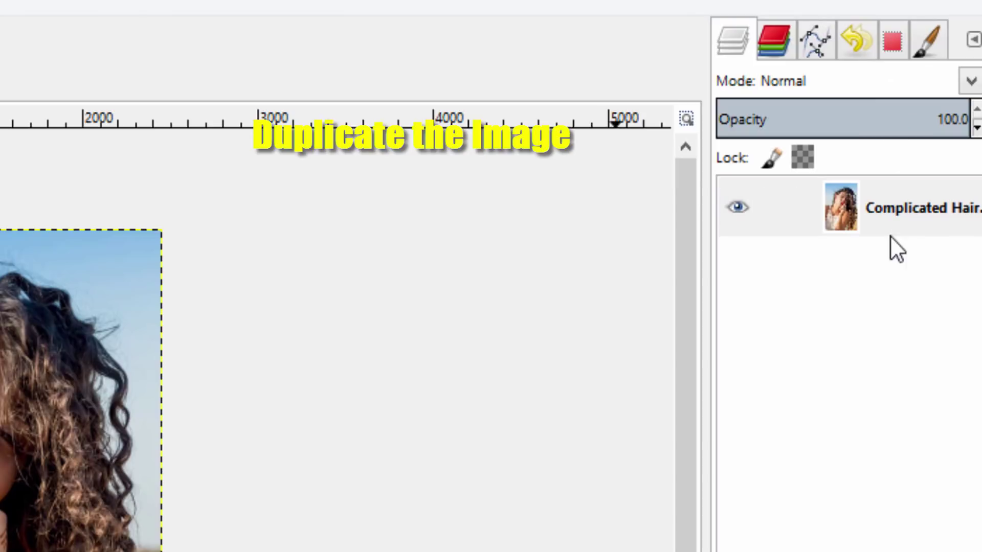
# Duplicate the portrait layer with Shift+Ctrl+D and rename the copy 'temporary'.
pyautogui.click(888, 213)
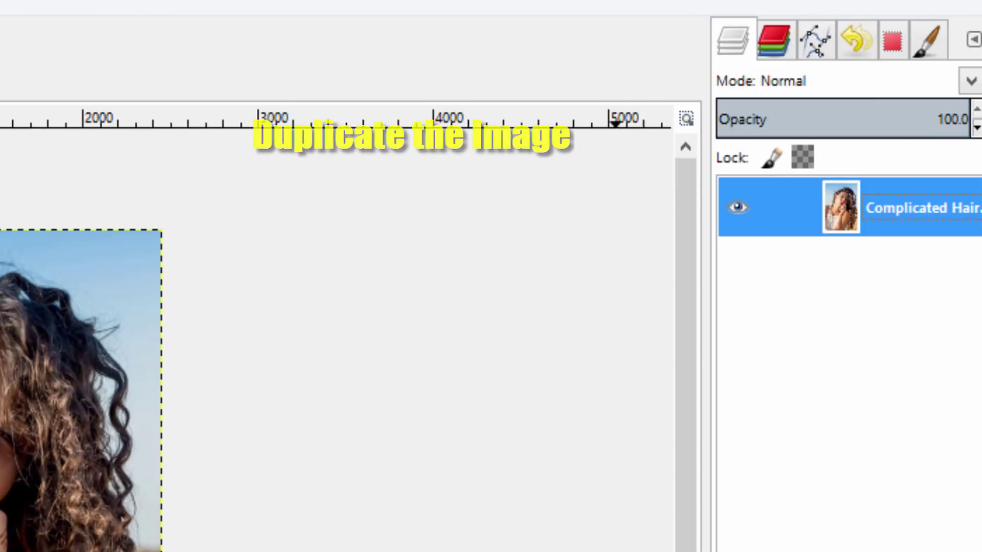
pyautogui.hotkey('shift', 'ctrl', 'd')
pyautogui.click(916, 214)
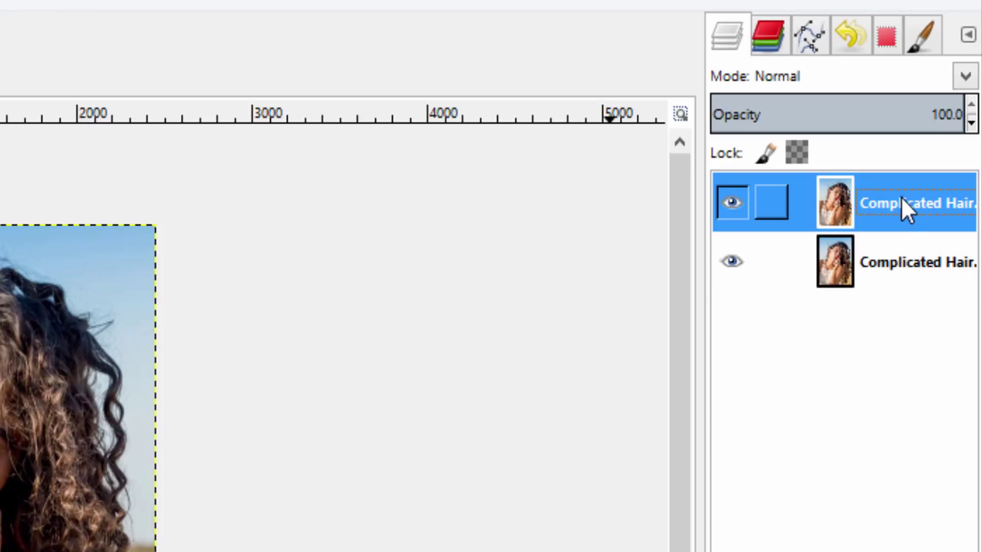
pyautogui.doubleClick(910, 202)
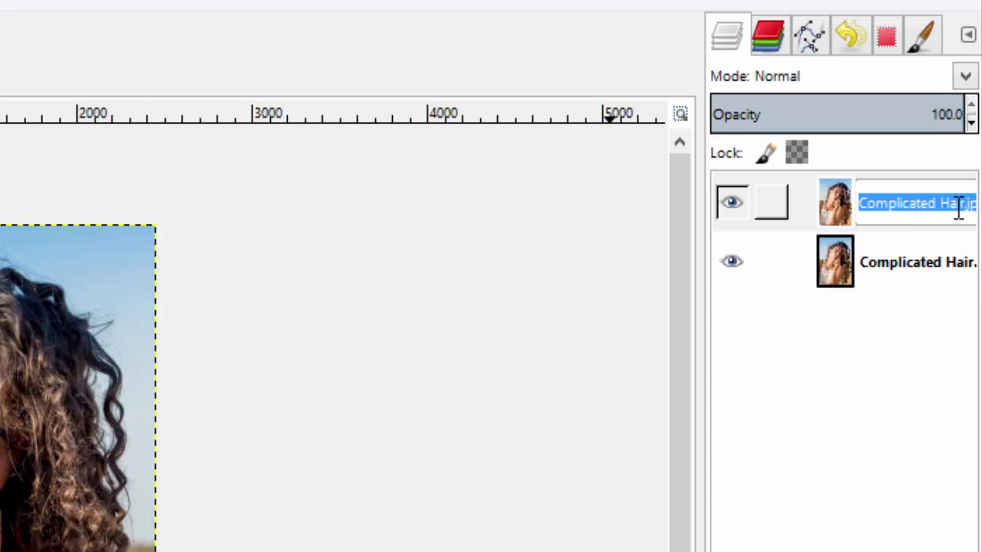
pyautogui.press('BackSpace')
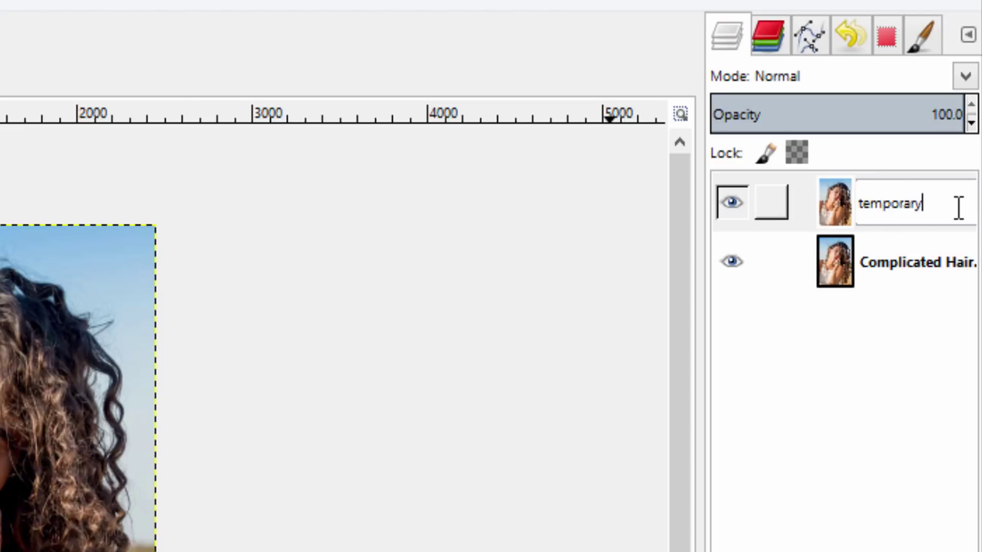
pyautogui.press('Return')
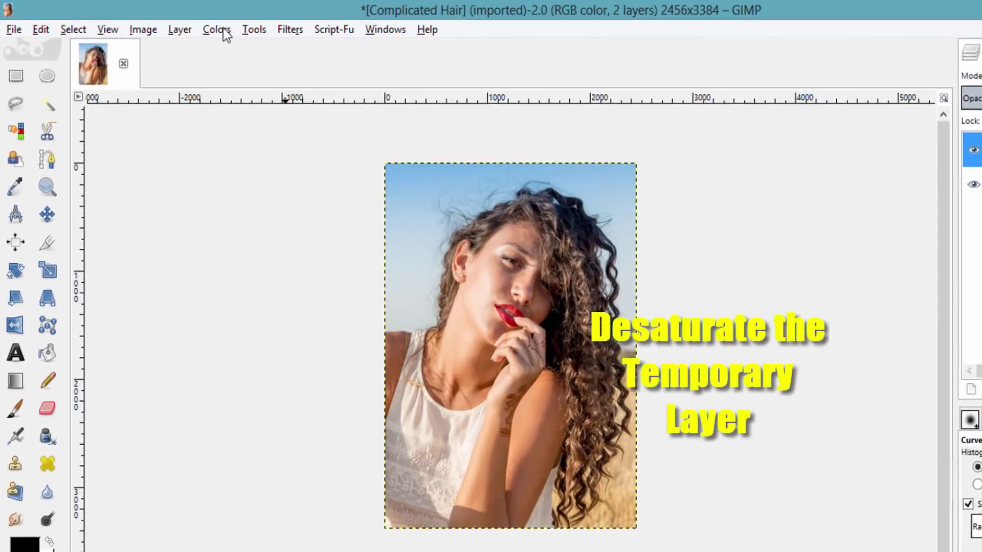
# Desaturate the temporary layer to grayscale using the Luminosity mode after comparing Average and Lightness.
pyautogui.click(191, 30)
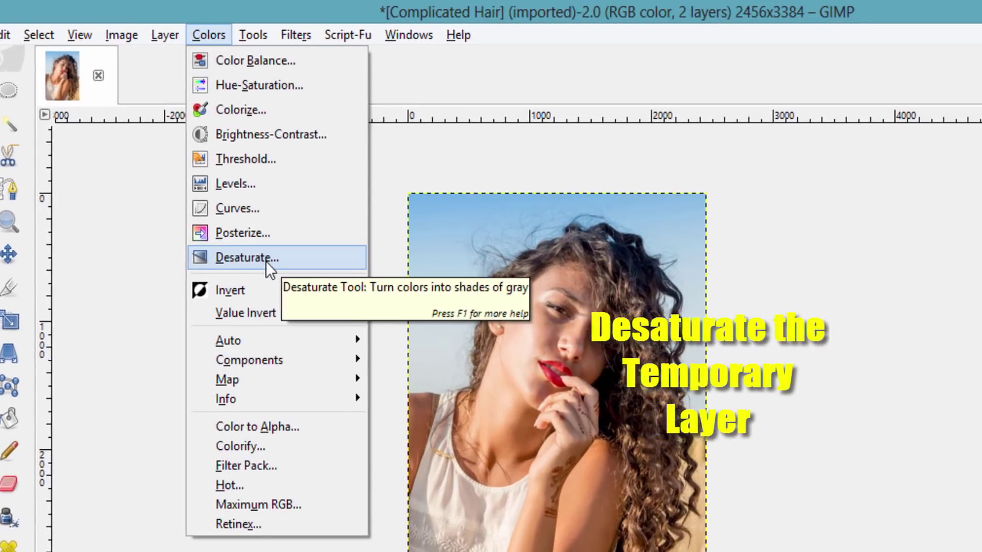
pyautogui.click(309, 252)
pyautogui.click(654, 157)
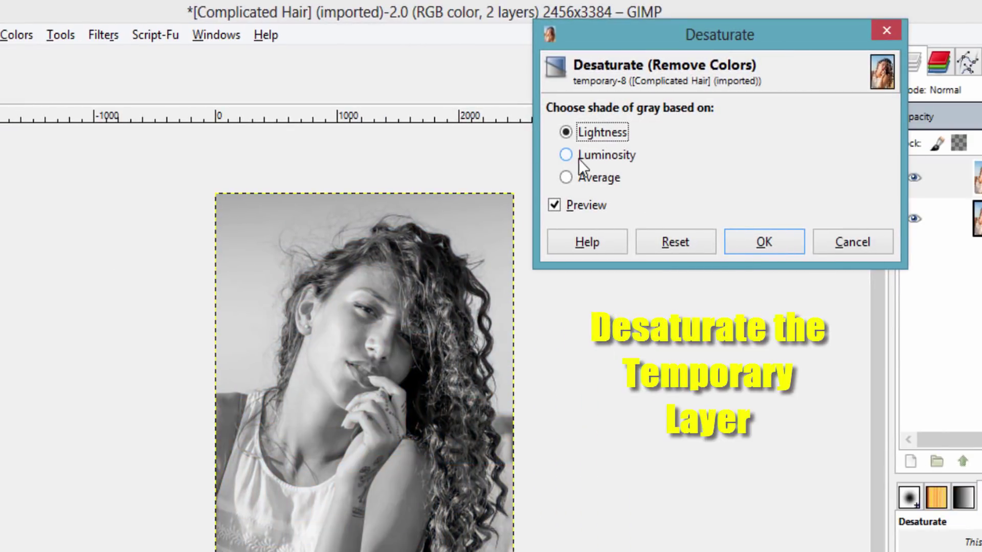
pyautogui.click(581, 176)
pyautogui.click(587, 158)
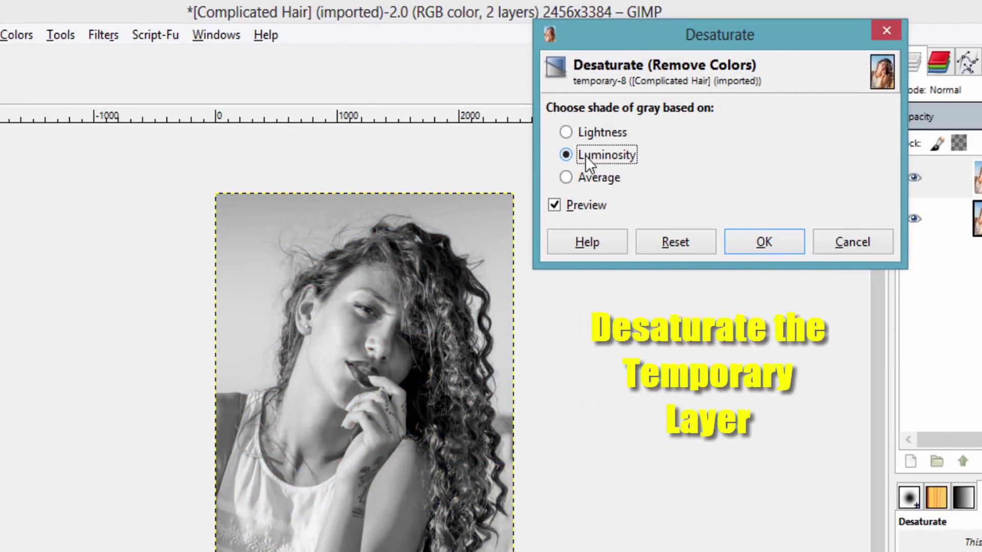
pyautogui.click(607, 177)
pyautogui.click(596, 134)
pyautogui.click(592, 154)
pyautogui.click(592, 134)
pyautogui.click(596, 155)
pyautogui.click(790, 241)
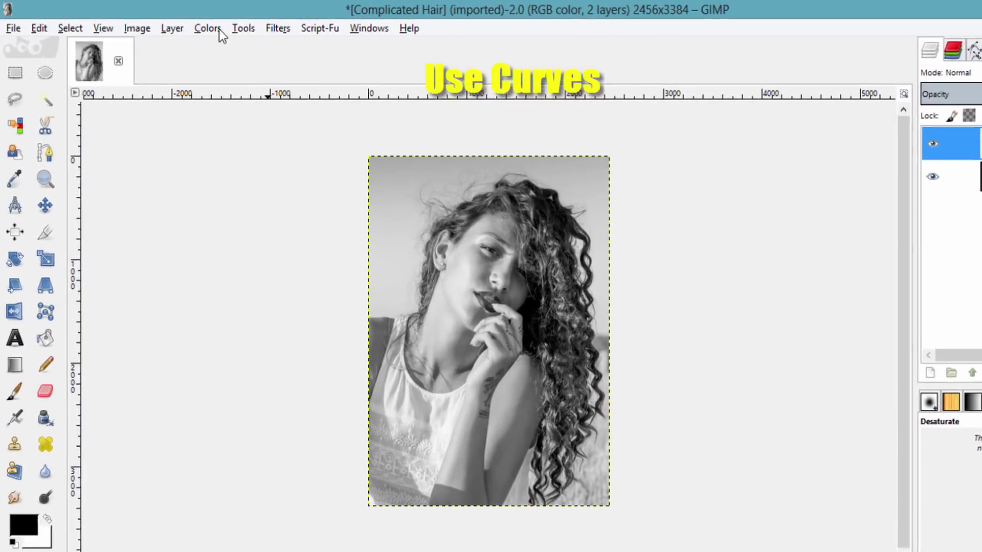
pyautogui.click(192, 26)
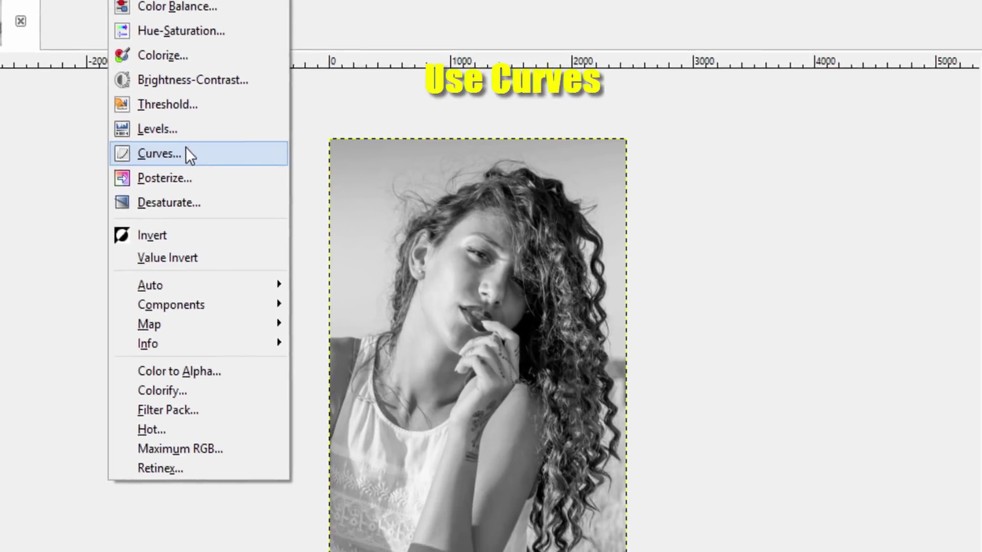
# Apply a steep S-shaped Curves adjustment, lowering dark tones and raising highlights.
pyautogui.click(312, 207)
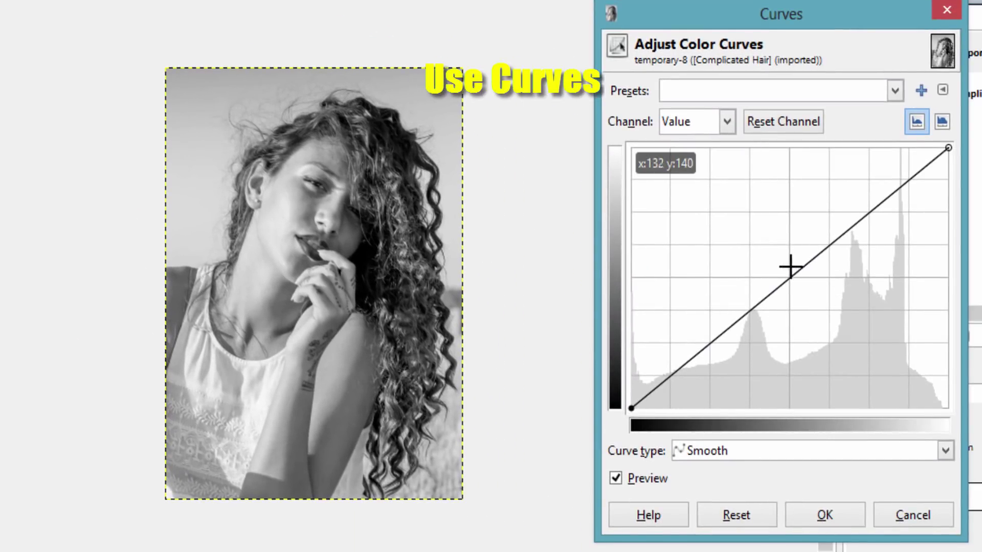
pyautogui.moveTo(728, 329); pyautogui.dragTo(762, 367)
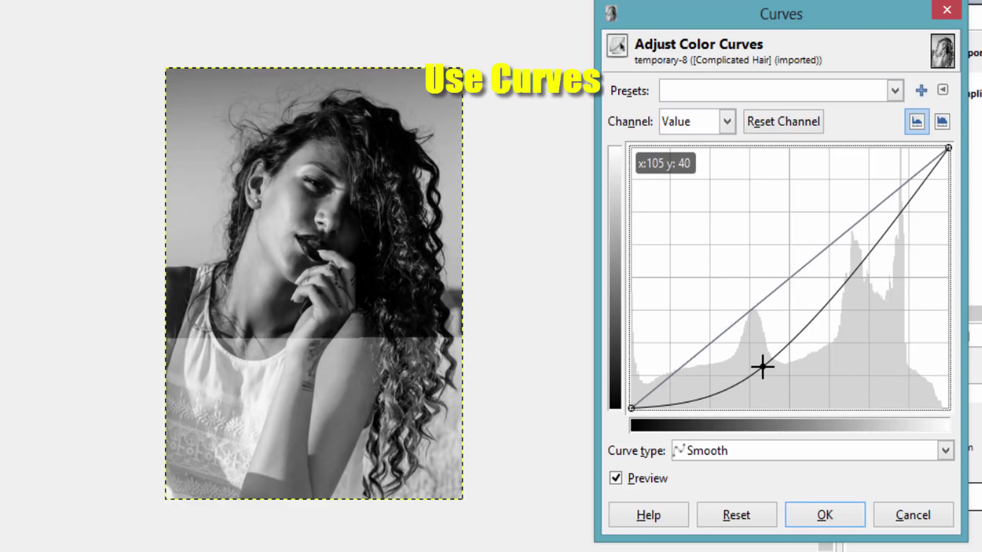
pyautogui.click(871, 262)
pyautogui.moveTo(837, 211); pyautogui.dragTo(807, 187)
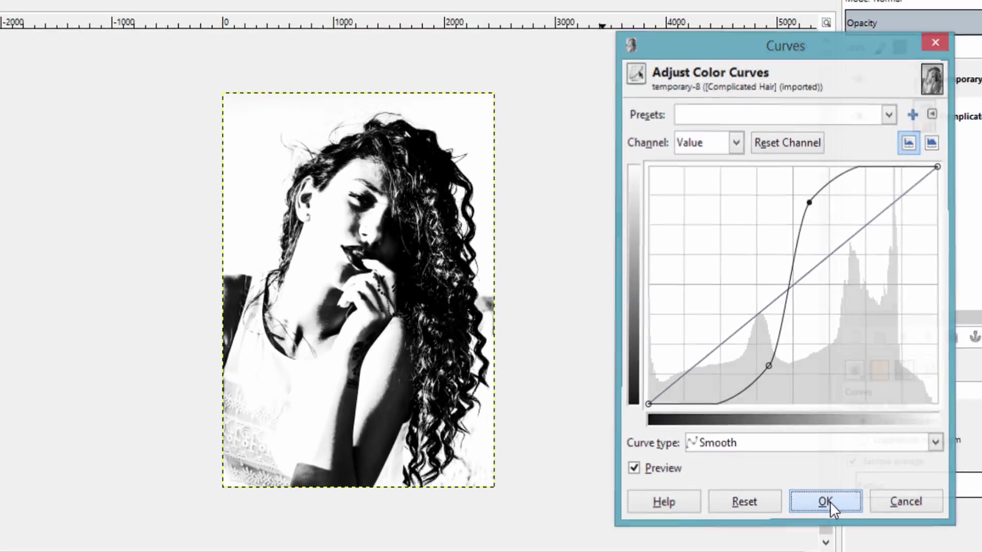
pyautogui.click(825, 501)
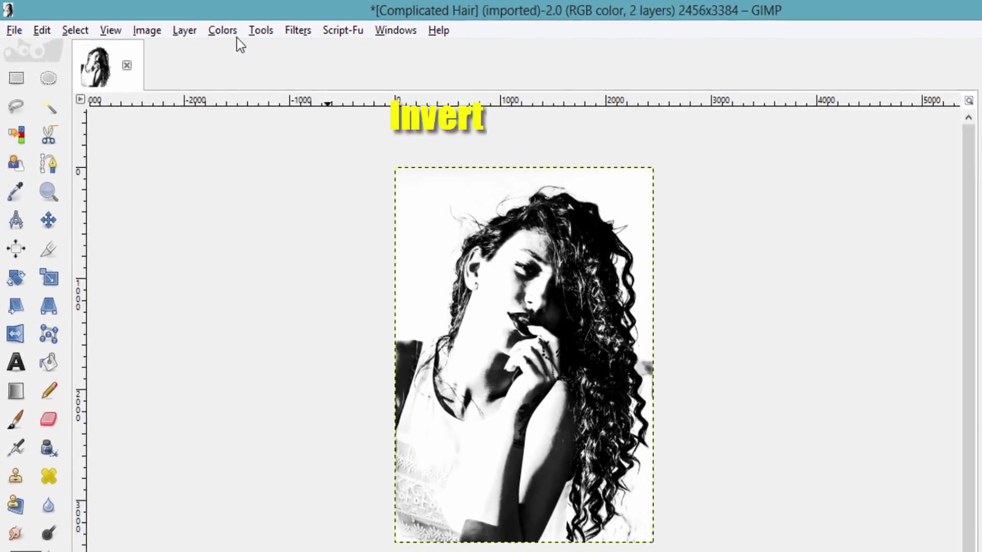
# Invert the temporary layer's colours so the hair turns white on black.
pyautogui.click(190, 26)
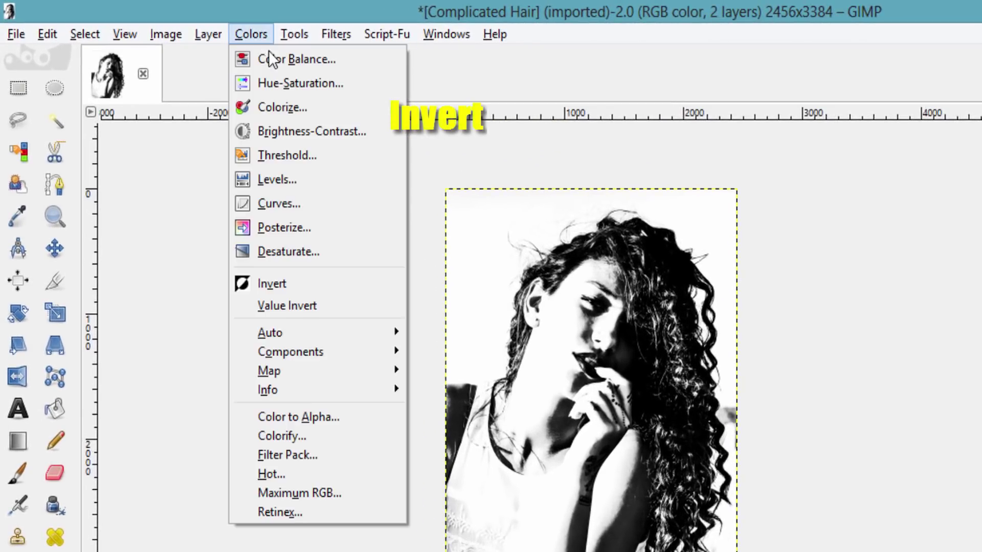
pyautogui.click(301, 288)
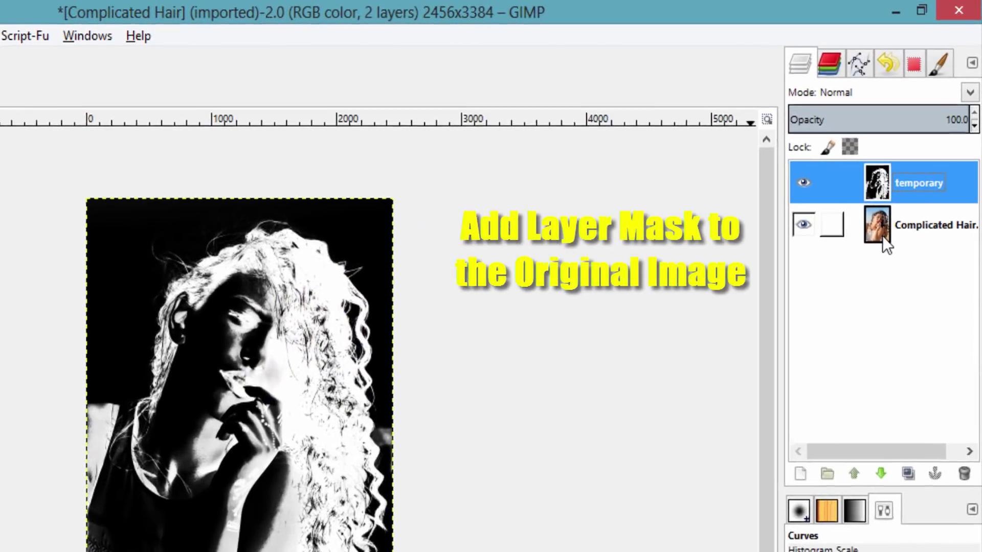
# Add a White (full opacity) layer mask to the original Complicated Hair layer.
pyautogui.rightClick(882, 232)
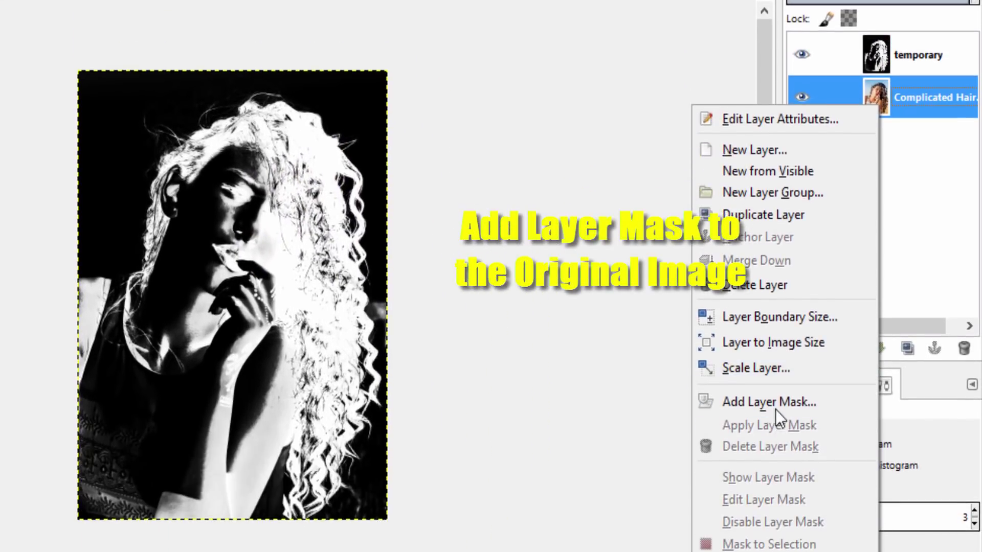
pyautogui.click(774, 405)
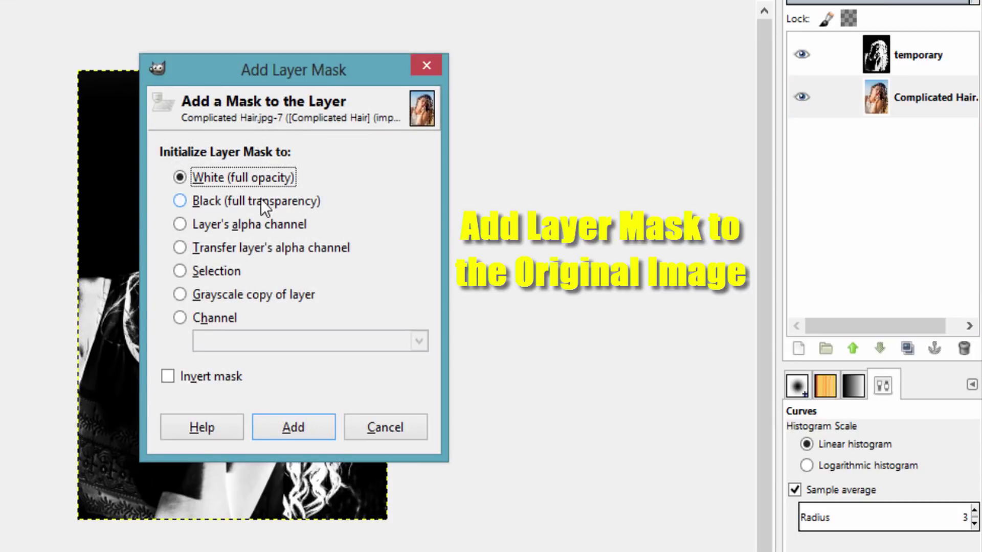
pyautogui.click(311, 429)
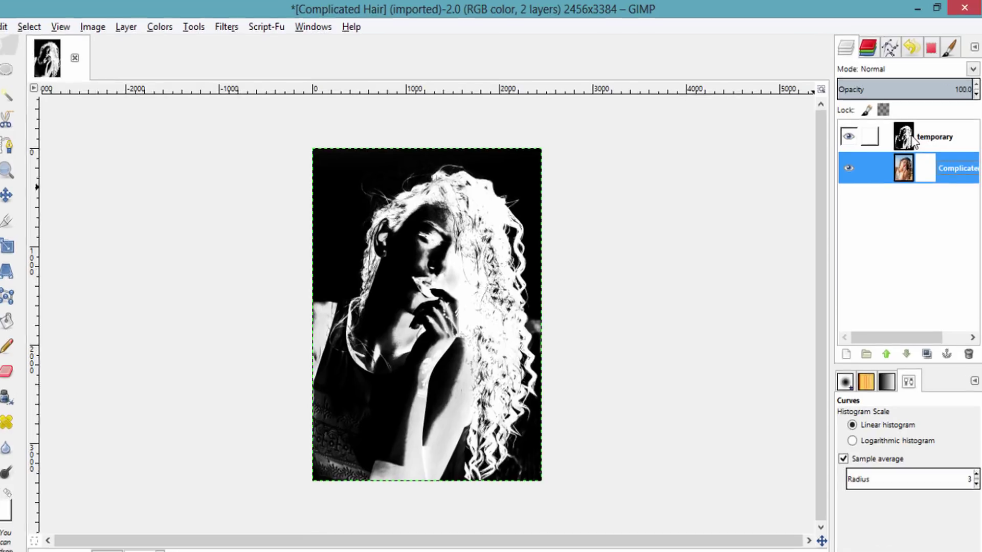
# Set the temporary layer's opacity to 0.
pyautogui.click(914, 140)
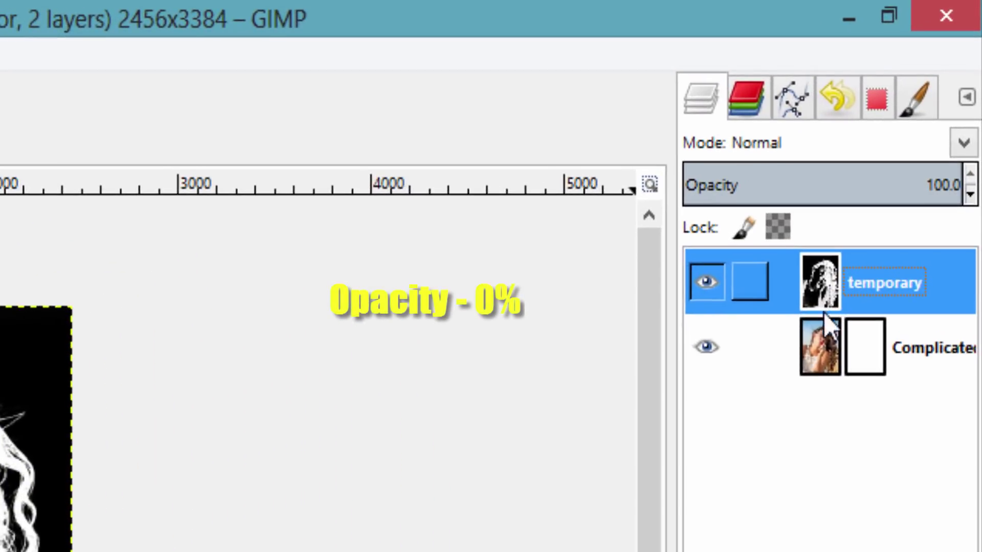
pyautogui.moveTo(828, 185); pyautogui.dragTo(648, 206)
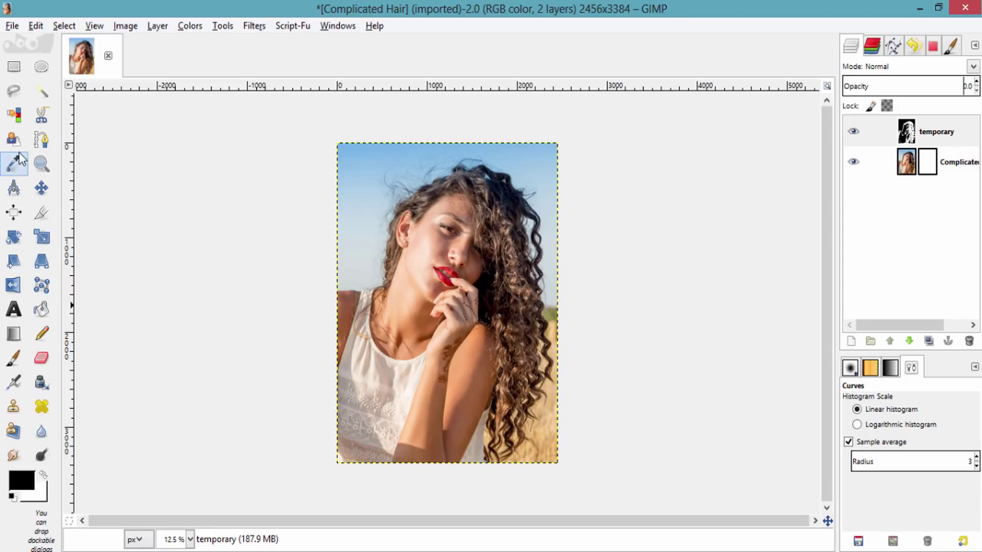
# With the Paths tool, start a new path along the left shoulder and up the hair edge beside the ear.
pyautogui.click(41, 138)
pyautogui.scroll(3, 354, 303)
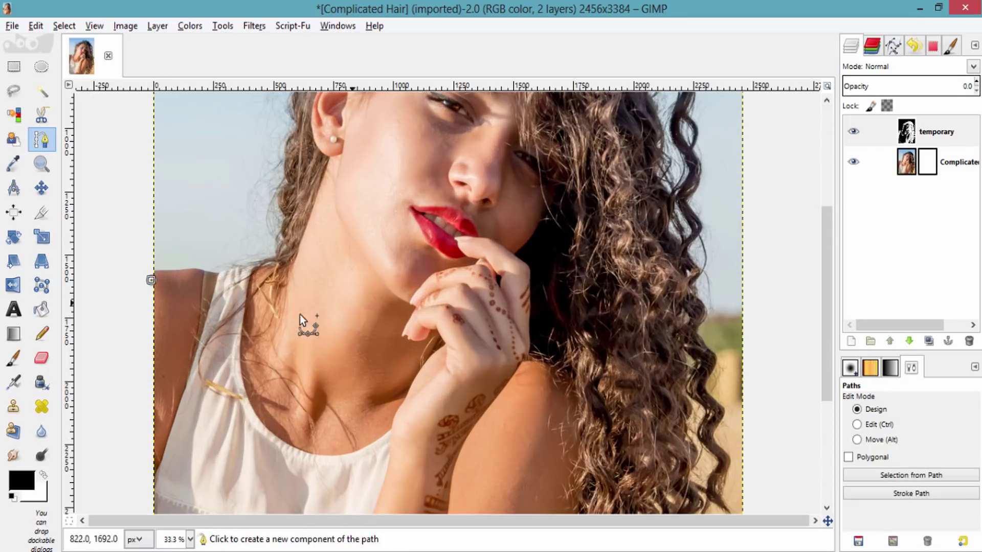
pyautogui.press('Escape')
pyautogui.click(153, 272)
pyautogui.click(192, 270)
pyautogui.click(202, 273)
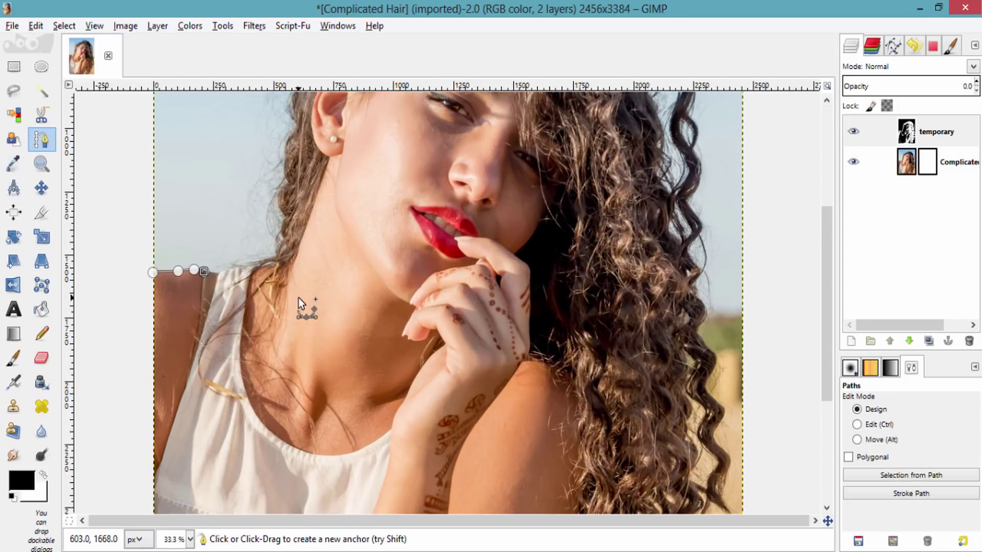
pyautogui.scroll(2, 299, 298)
pyautogui.click(170, 235)
pyautogui.click(188, 234)
pyautogui.click(213, 234)
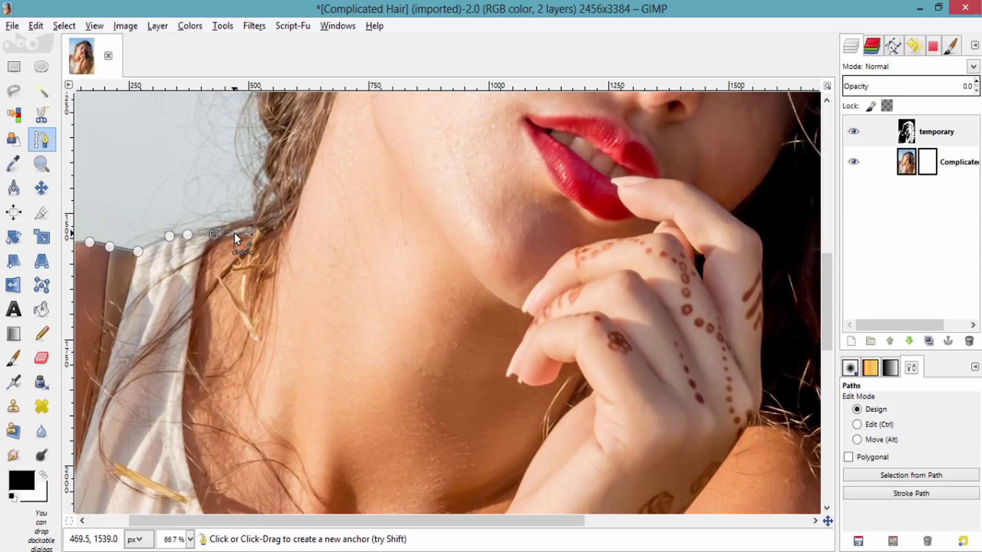
pyautogui.scroll(5, 272, 142)
pyautogui.click(275, 350)
pyautogui.click(270, 337)
pyautogui.click(260, 321)
pyautogui.click(276, 265)
pyautogui.click(273, 247)
pyautogui.click(275, 234)
pyautogui.click(288, 212)
pyautogui.scroll(5, 289, 211)
pyautogui.click(292, 398)
pyautogui.click(300, 383)
pyautogui.click(297, 358)
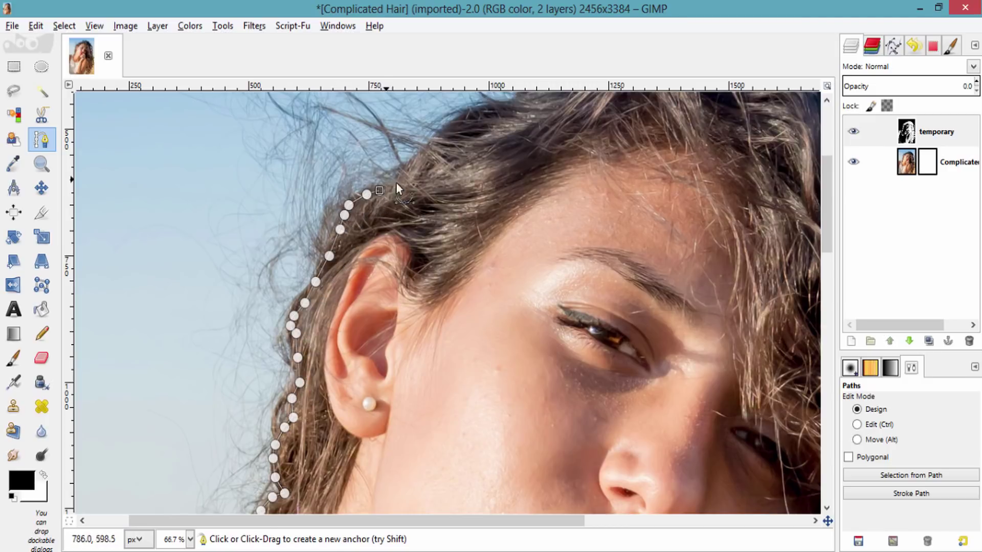
# Continue the path up the hairline and across the top of the hair.
pyautogui.click(441, 135)
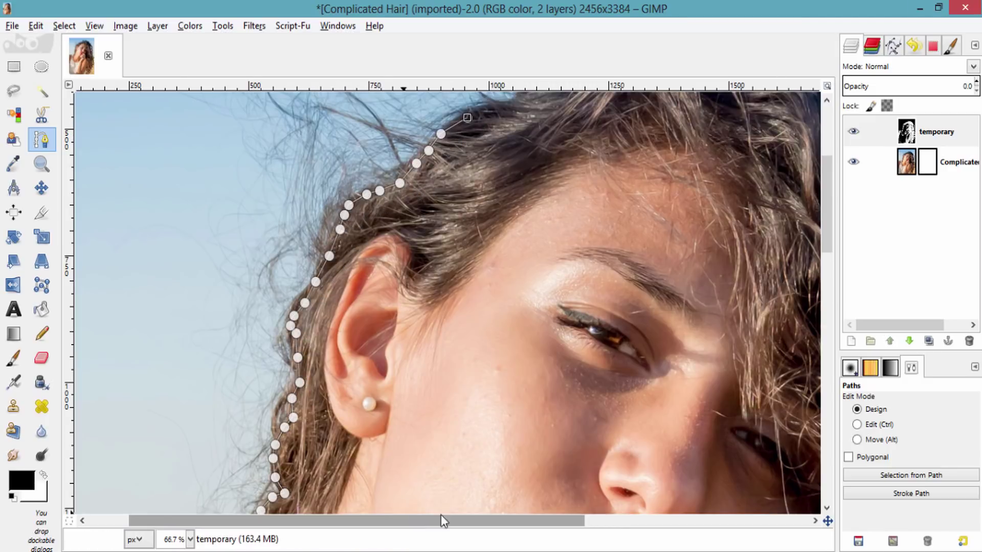
pyautogui.scroll(5, 409, 327)
pyautogui.hscroll(1, 409, 327)
pyautogui.click(406, 328)
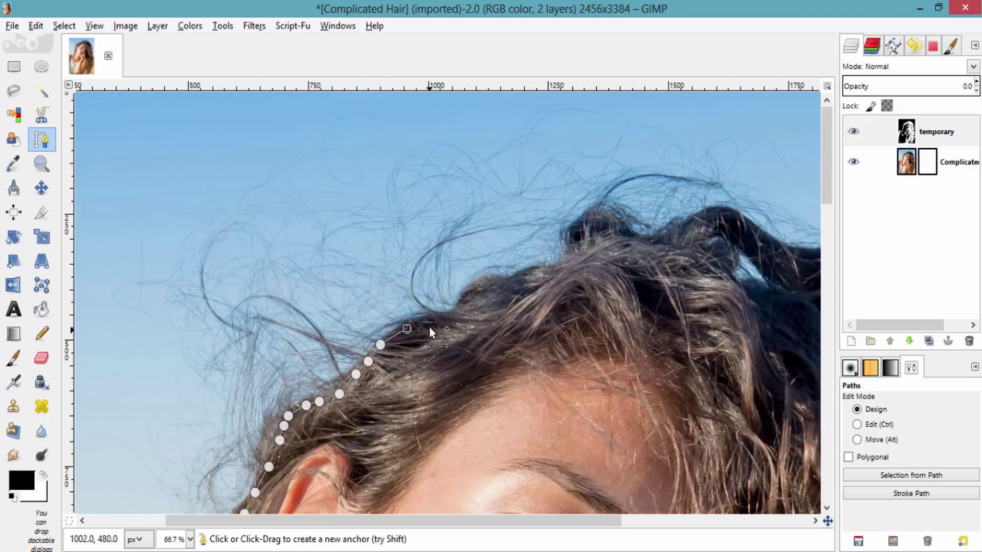
pyautogui.click(579, 252)
pyautogui.click(608, 243)
pyautogui.click(616, 238)
pyautogui.click(653, 245)
pyautogui.moveTo(609, 525); pyautogui.dragTo(763, 525)
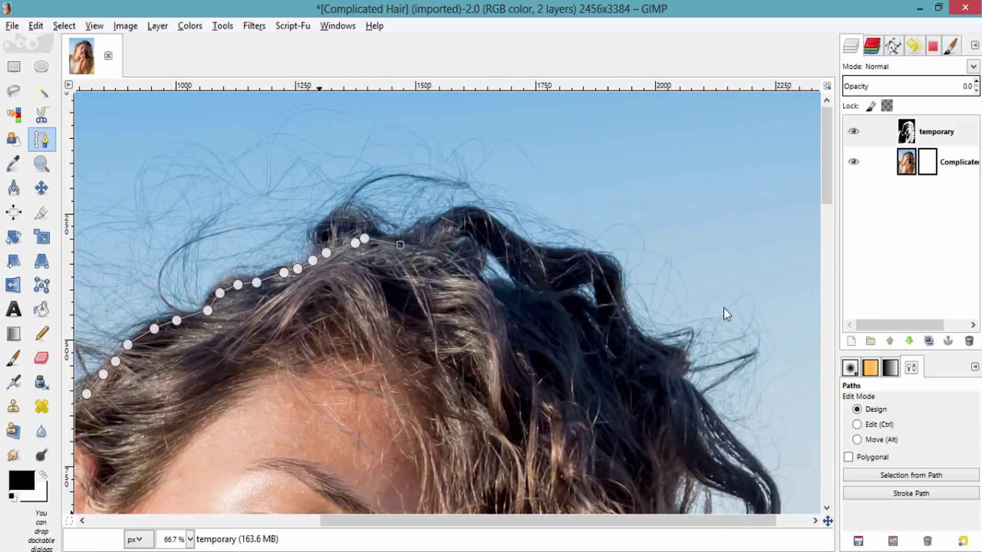
pyautogui.click(449, 260)
pyautogui.click(478, 281)
pyautogui.click(489, 282)
pyautogui.click(499, 283)
pyautogui.click(517, 291)
pyautogui.click(530, 298)
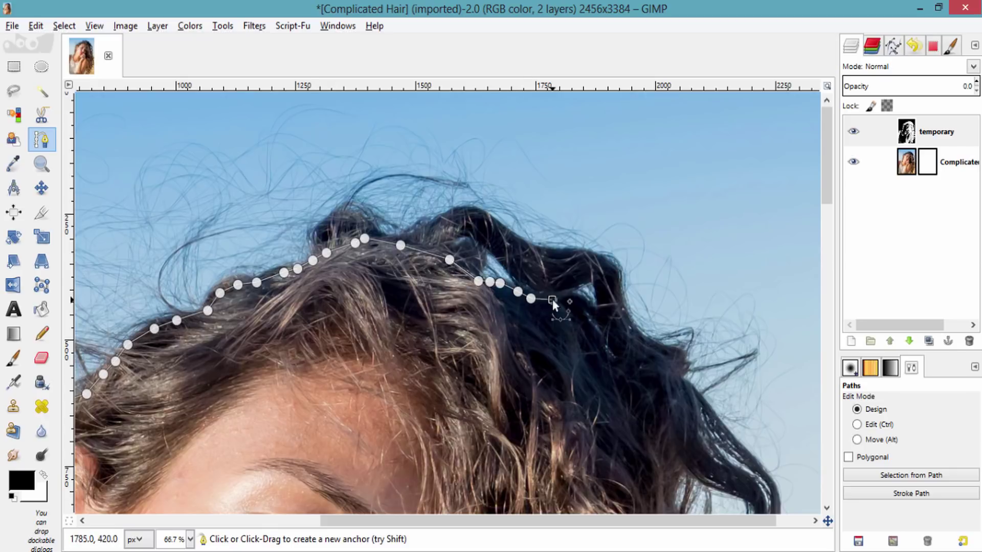
pyautogui.click(603, 359)
# Trace the path down the right side of the hair, following the curls.
pyautogui.scroll(-3, 608, 283)
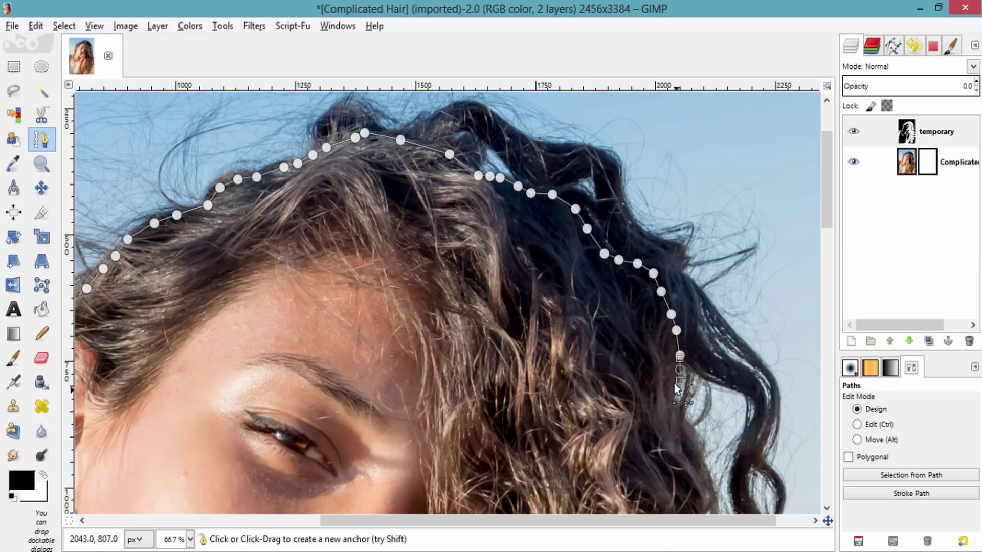
pyautogui.scroll(-6, 634, 502)
pyautogui.hscroll(2, 634, 502)
pyautogui.click(636, 222)
pyautogui.click(645, 237)
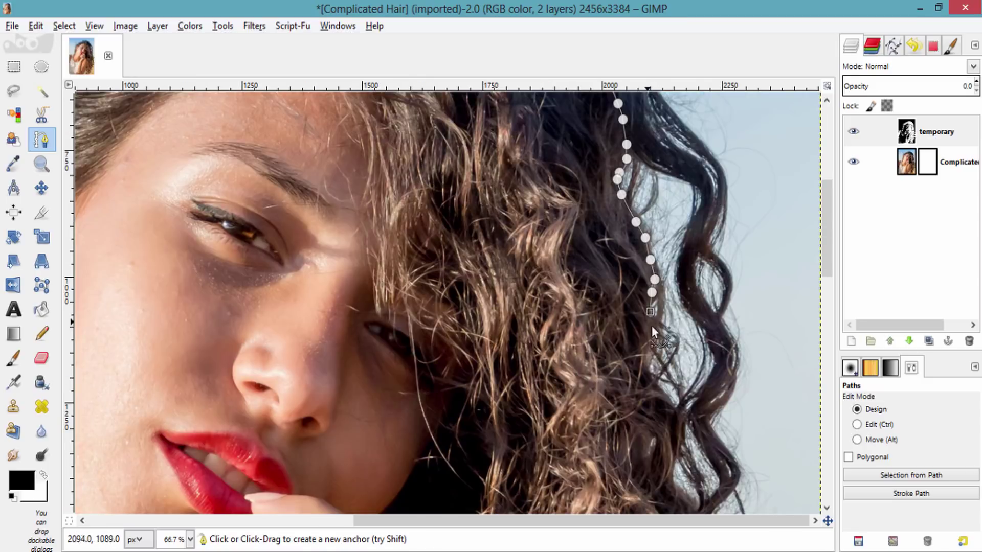
pyautogui.click(651, 328)
pyautogui.click(646, 347)
pyautogui.click(645, 362)
pyautogui.scroll(-6, 658, 246)
pyautogui.click(670, 201)
pyautogui.click(659, 222)
pyautogui.click(643, 252)
pyautogui.click(664, 271)
pyautogui.click(684, 291)
pyautogui.click(702, 311)
pyautogui.click(709, 330)
pyautogui.click(706, 349)
pyautogui.click(711, 365)
pyautogui.click(704, 382)
pyautogui.scroll(-3, 713, 289)
pyautogui.click(732, 349)
pyautogui.click(724, 366)
pyautogui.click(706, 389)
pyautogui.click(697, 402)
pyautogui.scroll(-6, 690, 209)
pyautogui.click(712, 307)
pyautogui.click(714, 319)
pyautogui.click(706, 330)
pyautogui.click(702, 345)
pyautogui.scroll(-6, 702, 161)
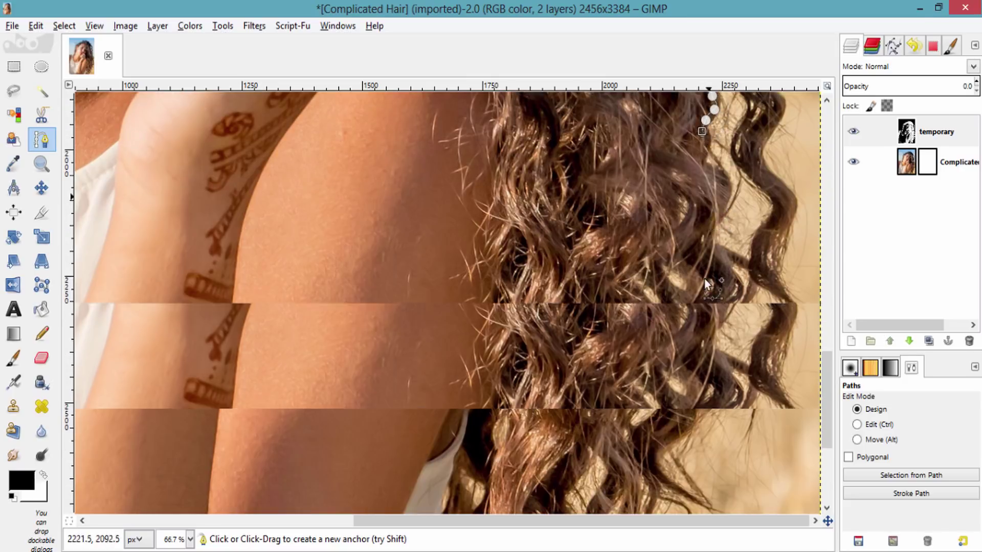
# Extend the path to the bottom of the hair and back down-left along its edge.
pyautogui.click(678, 217)
pyautogui.click(685, 266)
pyautogui.scroll(-3, 686, 267)
pyautogui.click(692, 174)
pyautogui.click(691, 191)
pyautogui.click(672, 219)
pyautogui.click(660, 253)
pyautogui.click(651, 279)
pyautogui.click(629, 276)
pyautogui.click(616, 290)
pyautogui.click(613, 306)
pyautogui.click(592, 328)
pyautogui.click(577, 348)
pyautogui.click(548, 361)
pyautogui.click(496, 364)
pyautogui.click(481, 353)
# Finish the path where the hair meets the white dress, ending with a curved anchor.
pyautogui.scroll(-3, 455, 233)
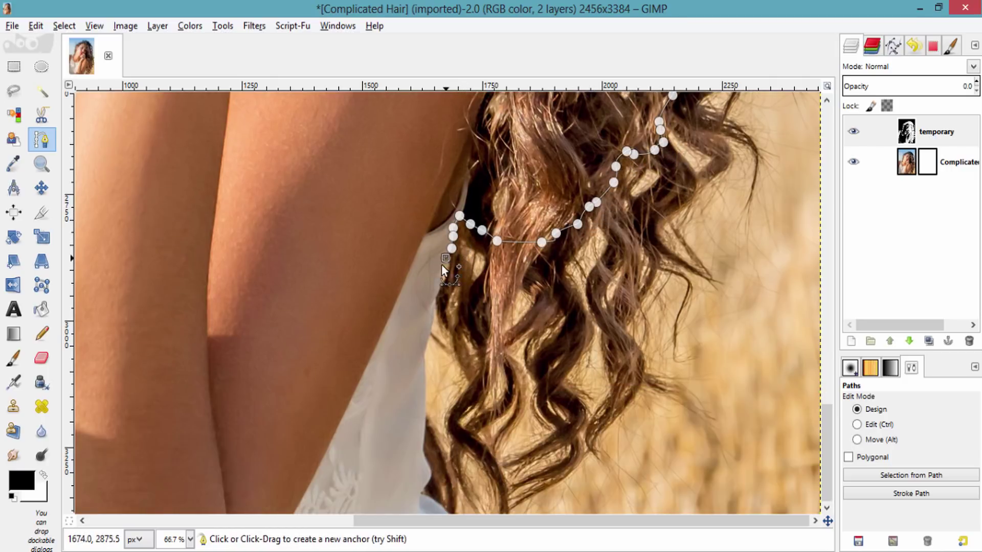
pyautogui.scroll(2, 442, 284)
pyautogui.click(434, 194)
pyautogui.click(426, 212)
pyautogui.click(428, 233)
pyautogui.click(414, 296)
pyautogui.scroll(-4, 414, 327)
pyautogui.click(402, 151)
pyautogui.click(407, 243)
pyautogui.click(405, 314)
pyautogui.moveTo(400, 349); pyautogui.dragTo(401, 371)
pyautogui.click(402, 380)
pyautogui.moveTo(413, 406); pyautogui.dragTo(419, 423)
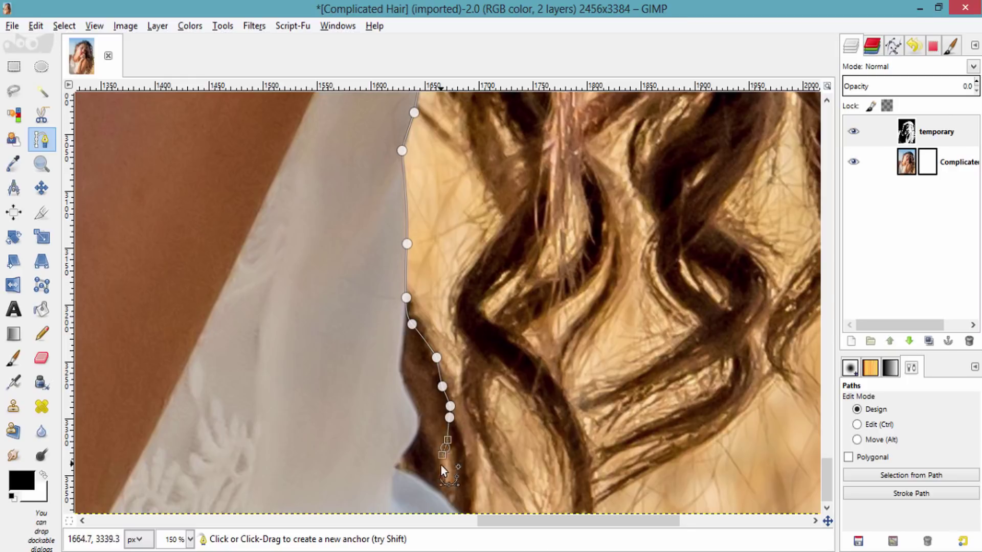
pyautogui.moveTo(541, 520); pyautogui.dragTo(76, 513)
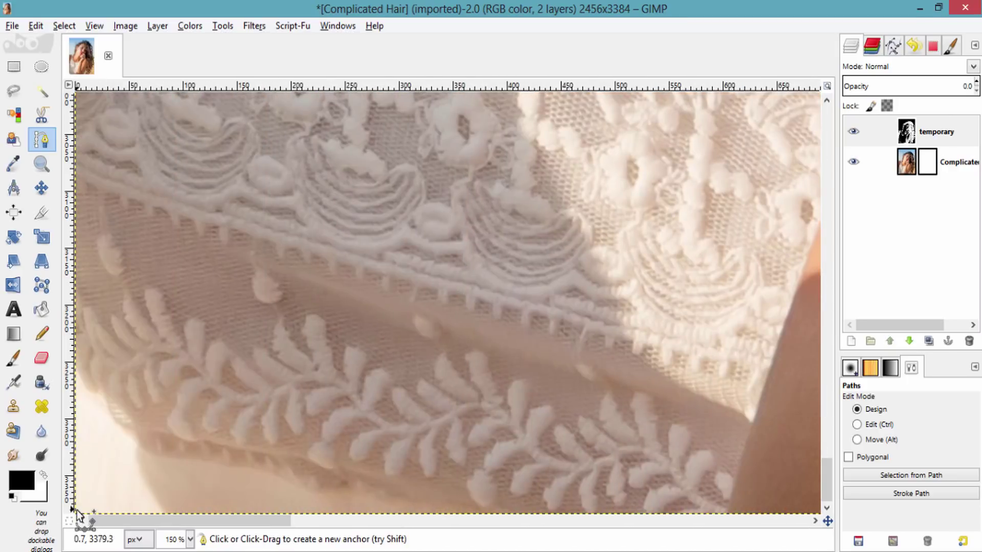
pyautogui.scroll(15, 86, 401)
pyautogui.rightClick(92, 366)
pyautogui.click(212, 200)
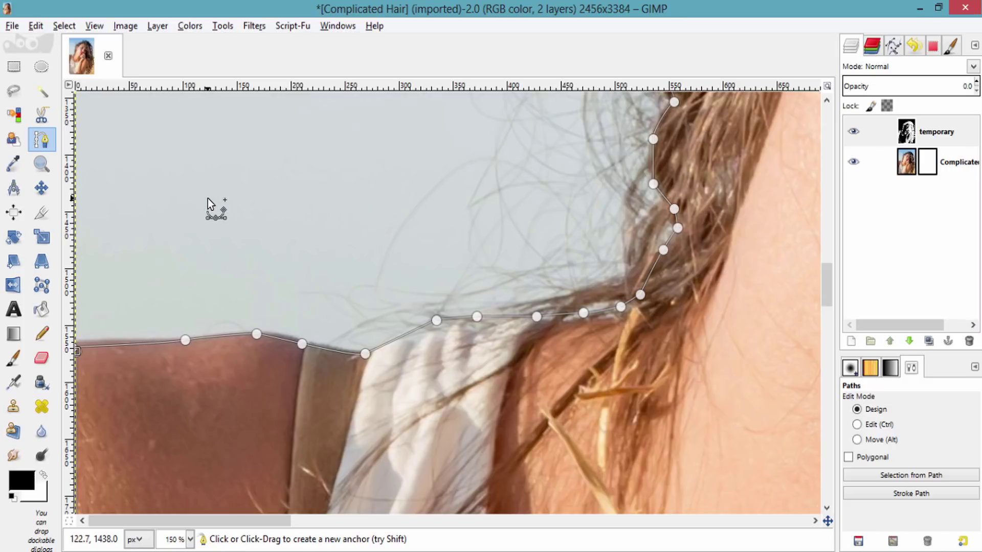
# Convert the traced path into a selection with Select > From Path, then zoom out.
pyautogui.rightClick(216, 174)
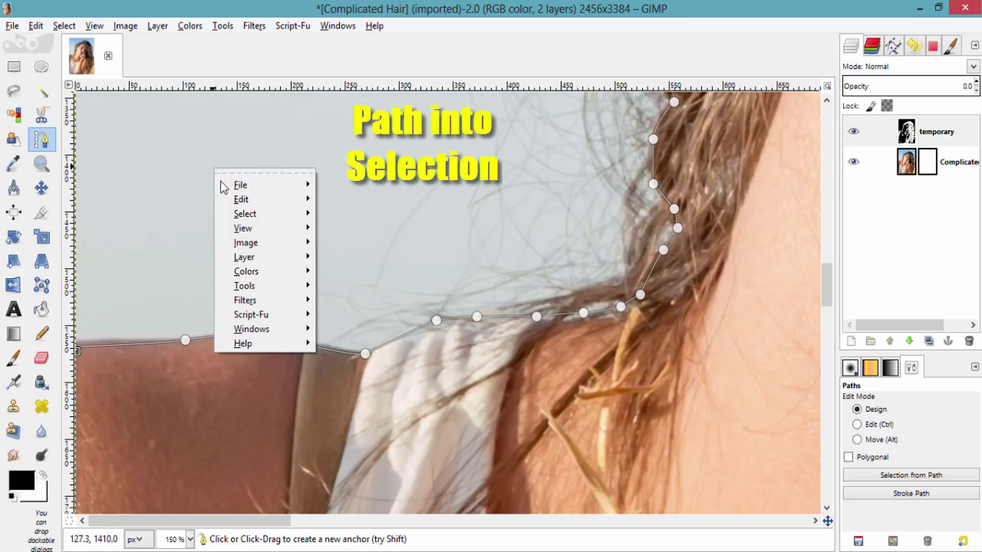
pyautogui.moveTo(245, 214)
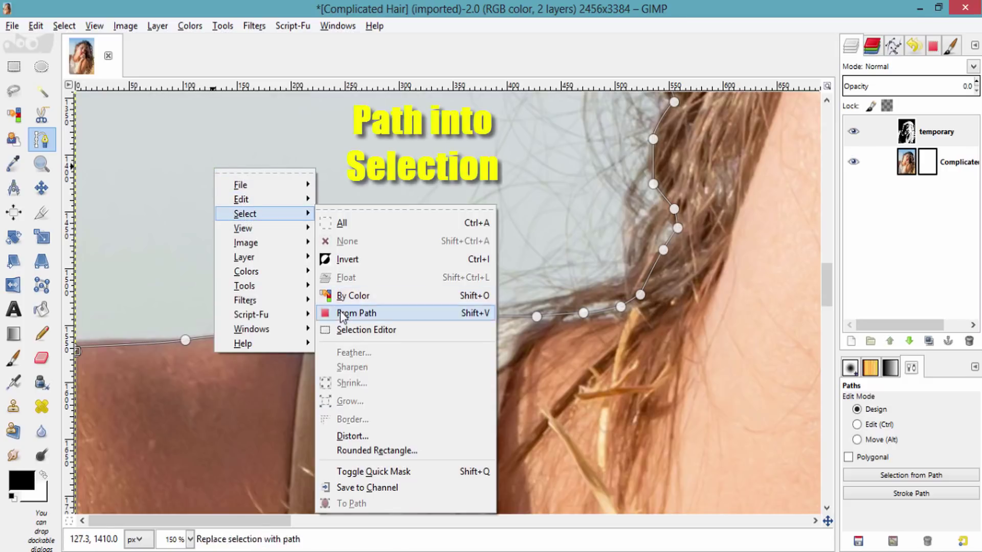
pyautogui.click(356, 314)
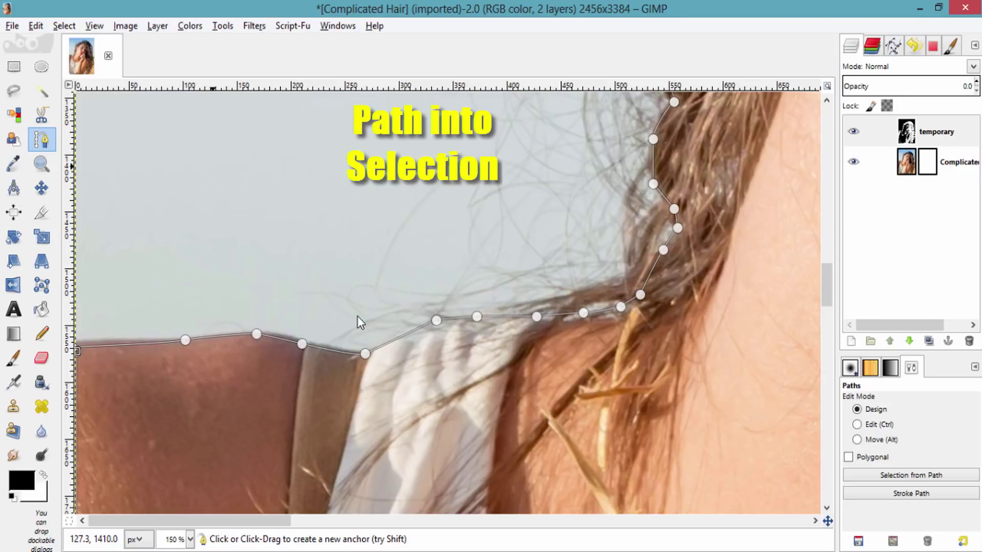
pyautogui.scroll(-3, 358, 321)
pyautogui.scroll(-3, 358, 321)
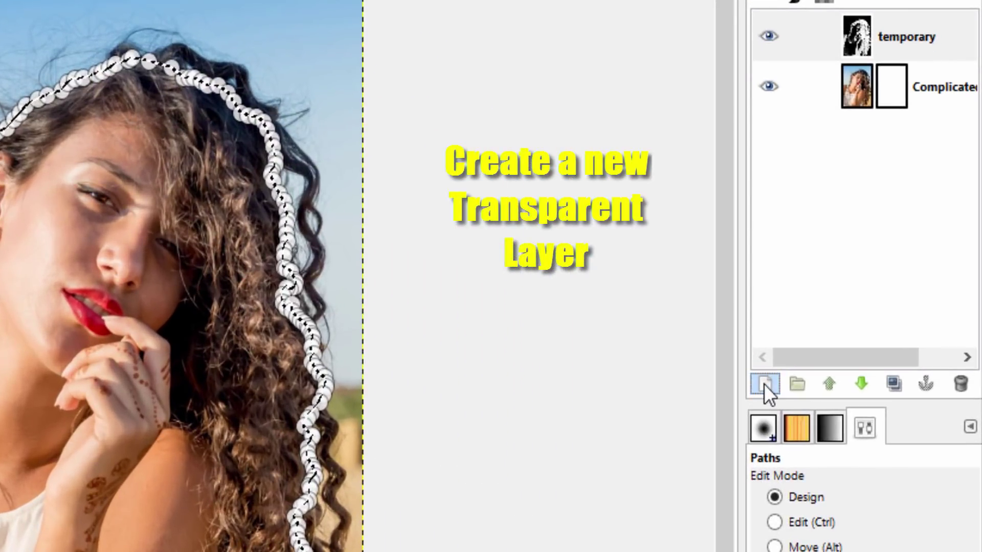
# Add a new Transparency-filled layer and bucket-fill the path selection on it with white.
pyautogui.click(765, 384)
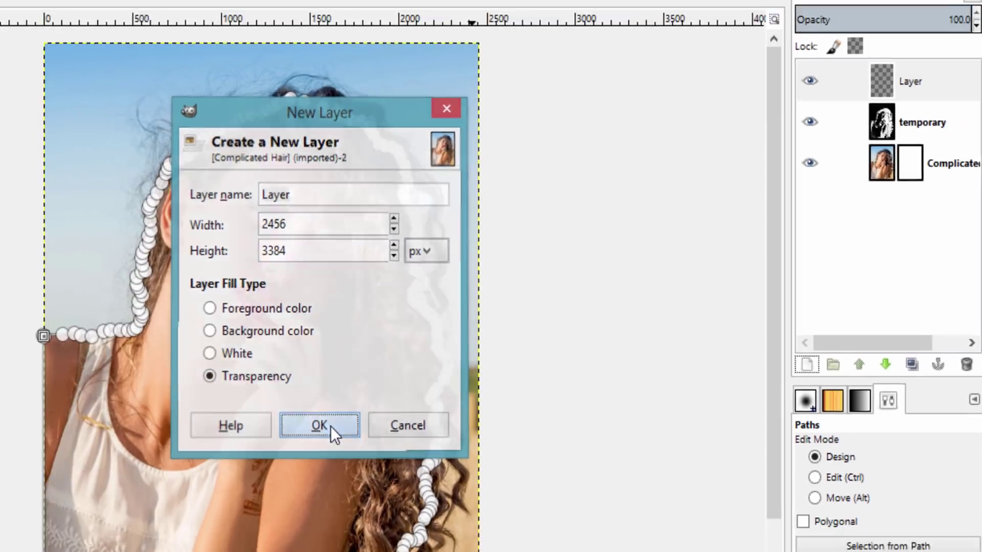
pyautogui.click(181, 460)
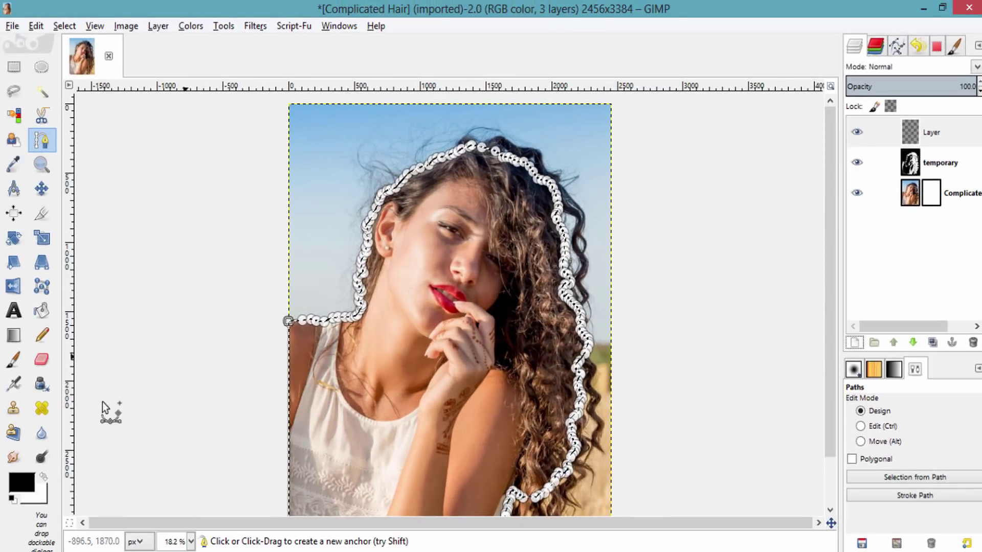
pyautogui.click(42, 311)
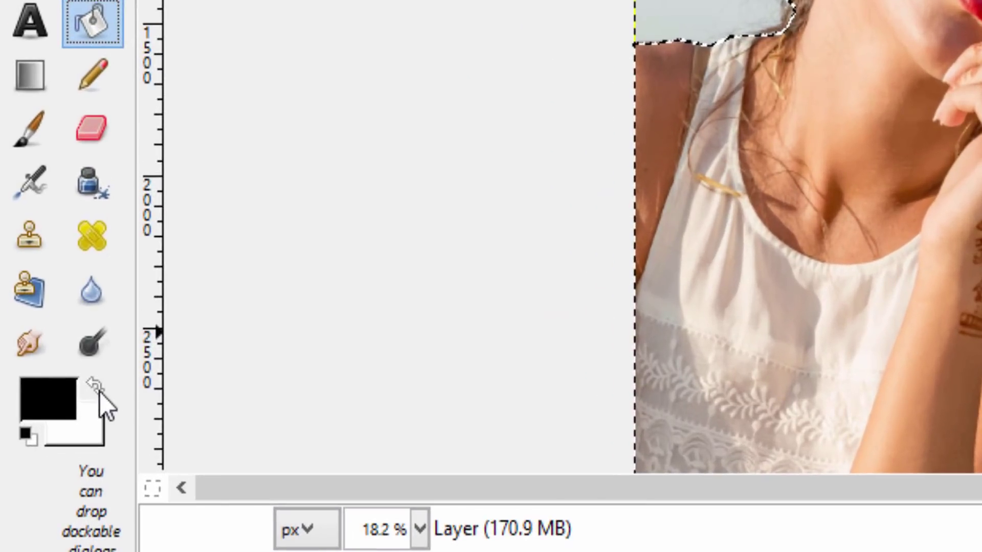
pyautogui.click(48, 467)
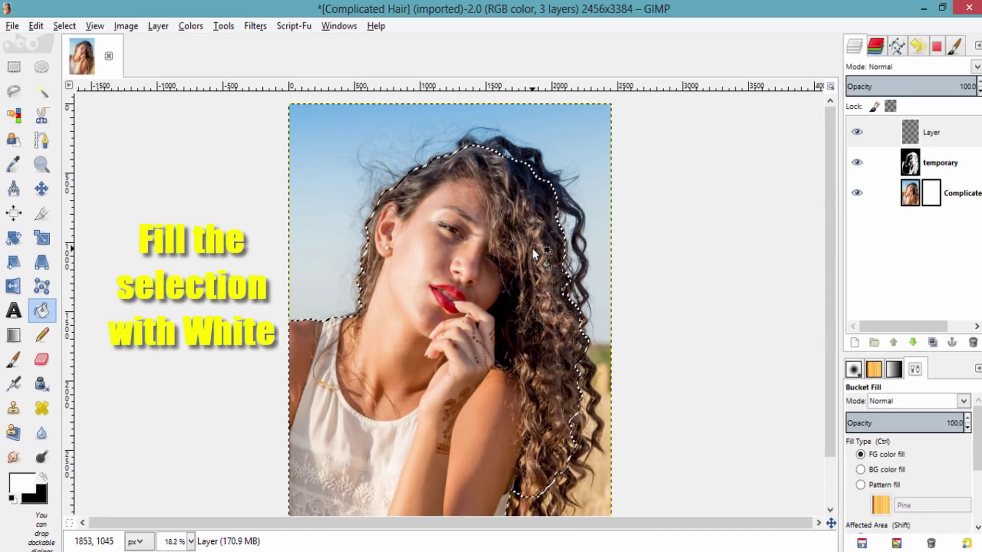
pyautogui.click(532, 247)
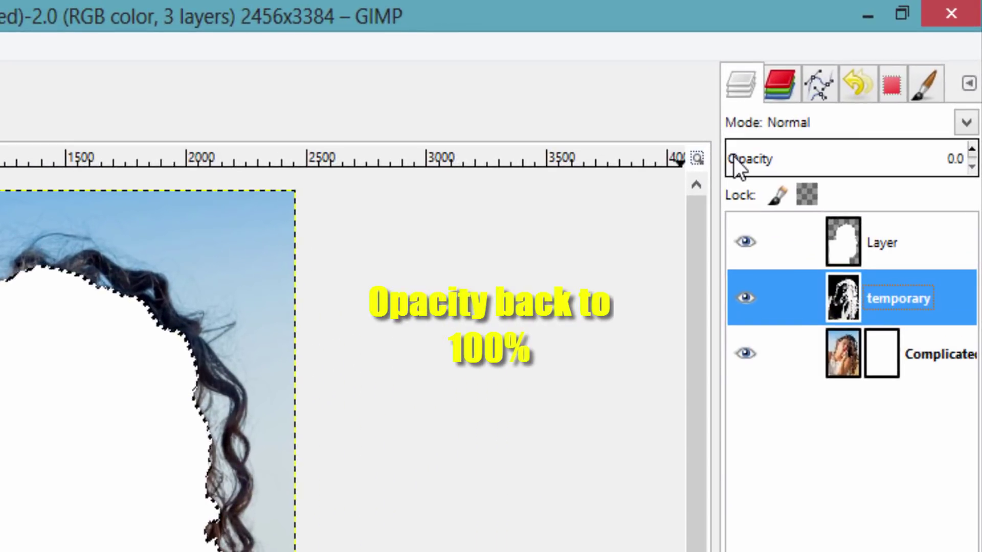
# Raise the temporary layer's opacity to 100 and merge the white-filled Layer down into it.
pyautogui.moveTo(733, 155); pyautogui.dragTo(967, 156)
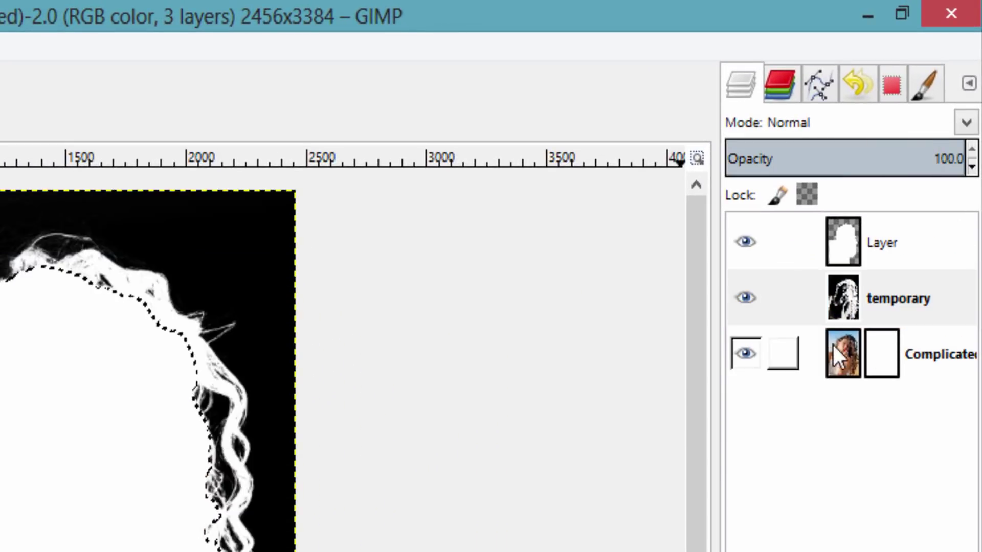
pyautogui.click(885, 240)
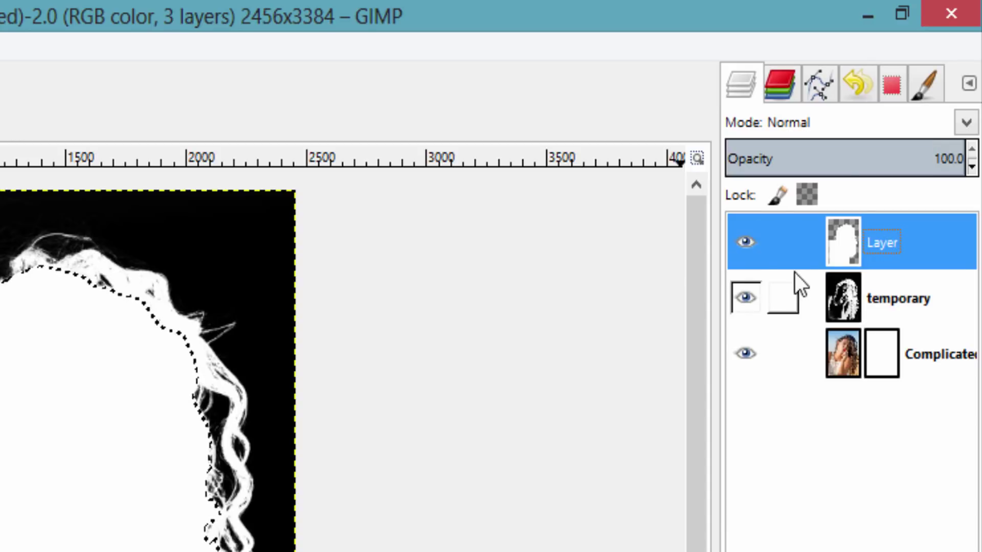
pyautogui.rightClick(900, 241)
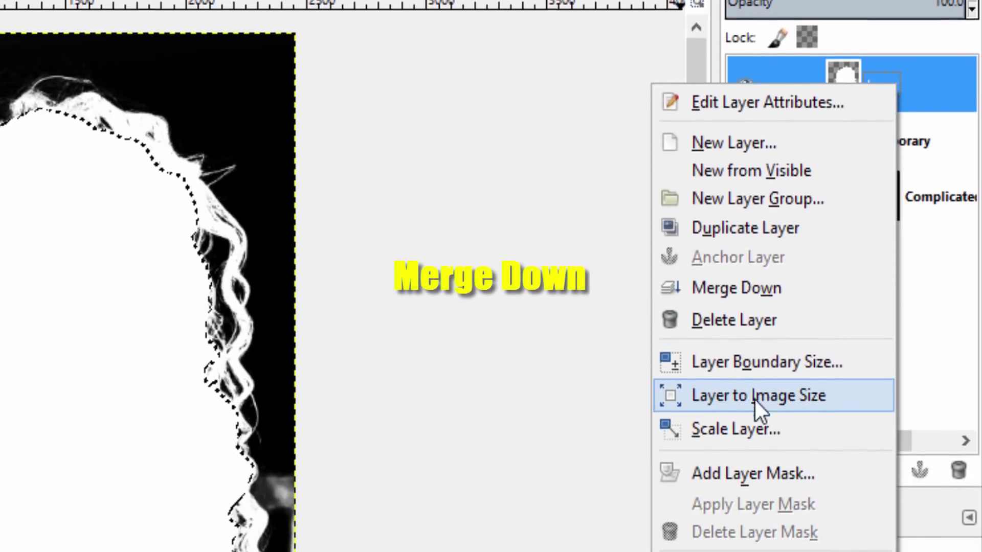
pyautogui.click(750, 381)
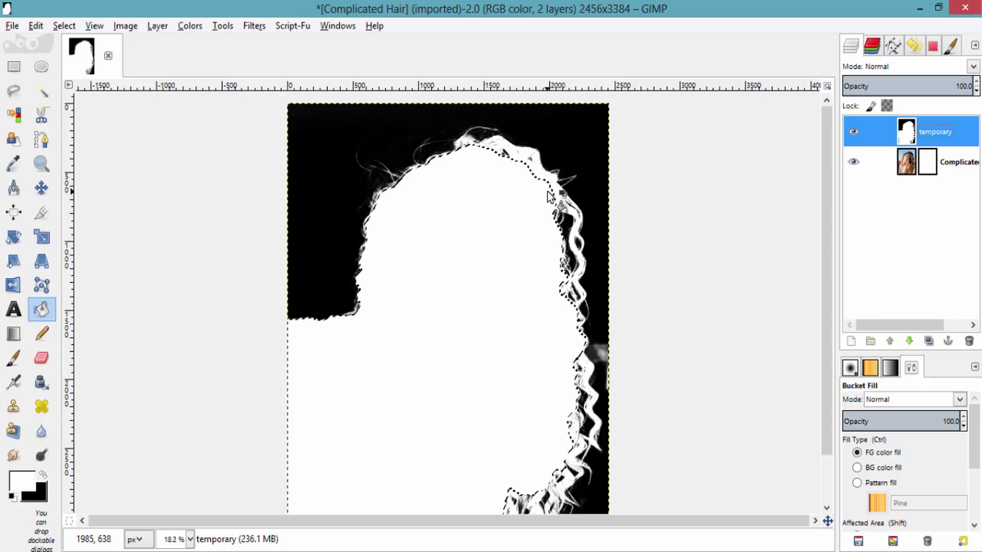
# Paste the temporary black-and-white mask into the Complicated Hair layer mask, anchor it, and hide temporary.
pyautogui.click(935, 175)
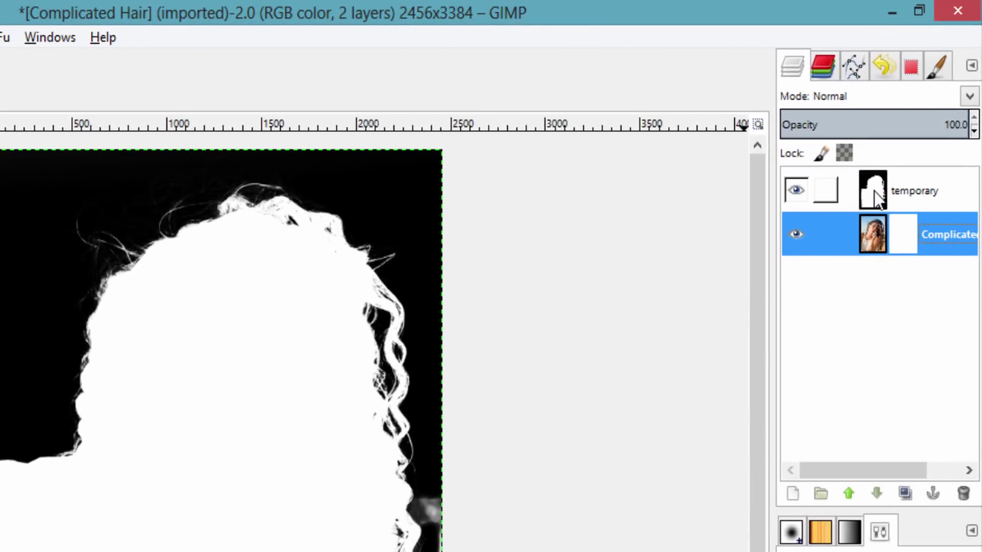
pyautogui.click(873, 191)
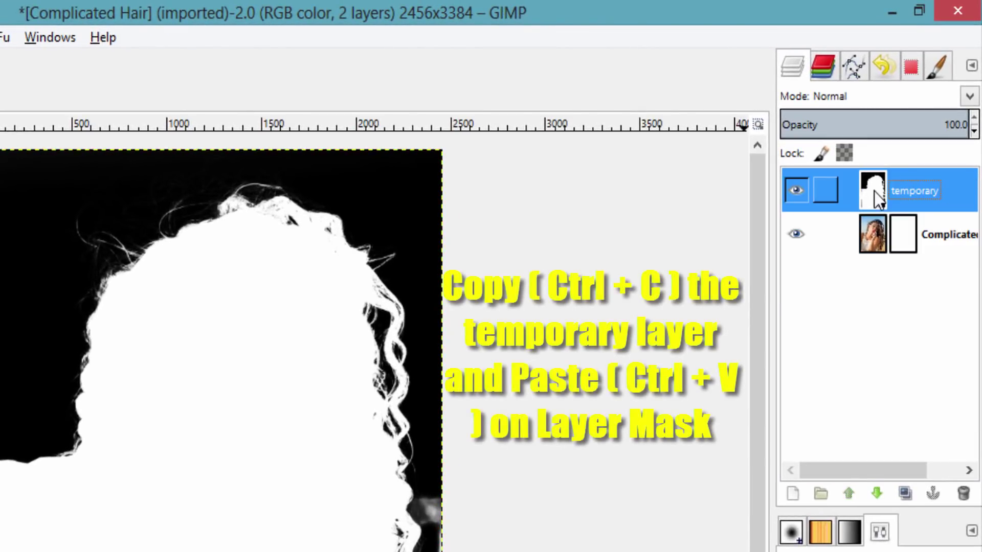
pyautogui.click(908, 232)
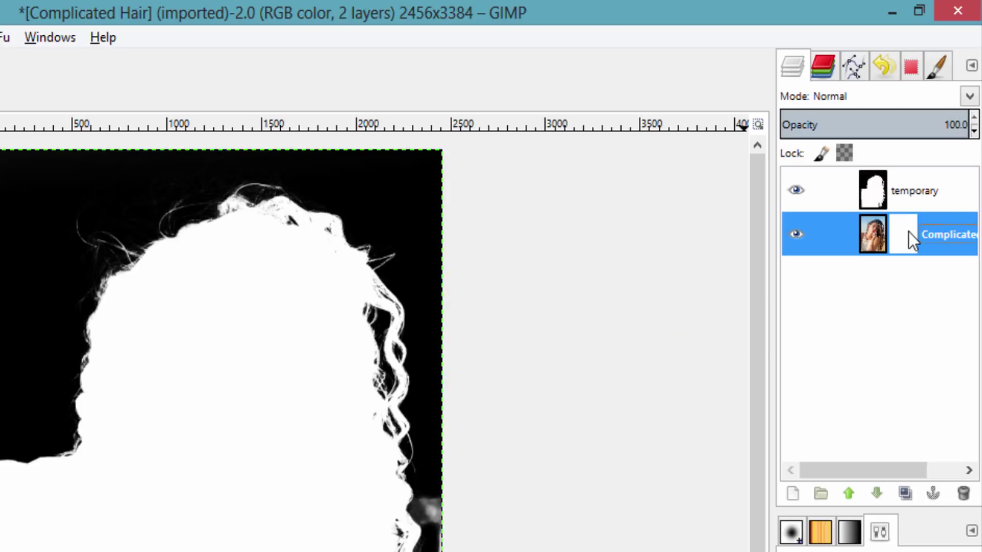
pyautogui.hotkey('ctrl', 'v')
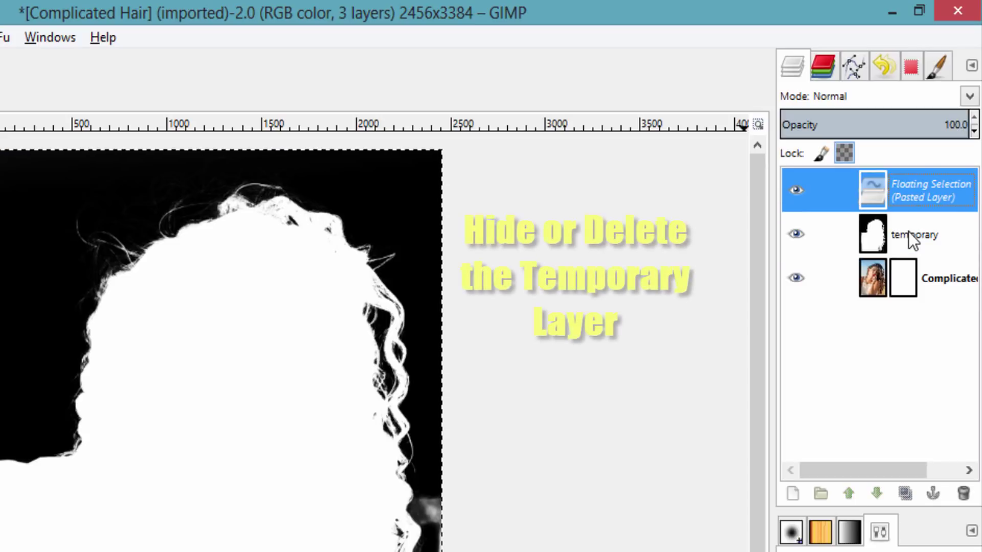
pyautogui.click(932, 493)
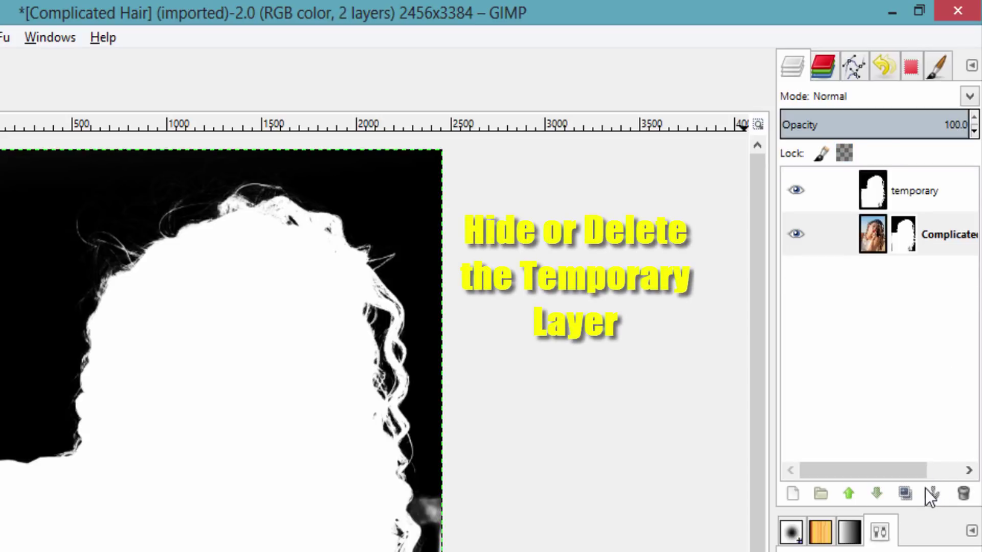
pyautogui.click(795, 190)
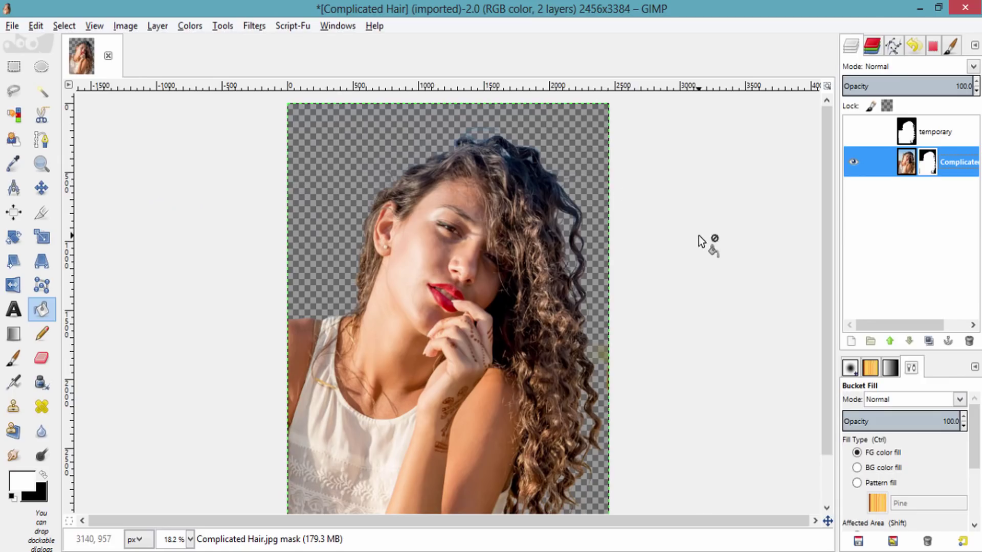